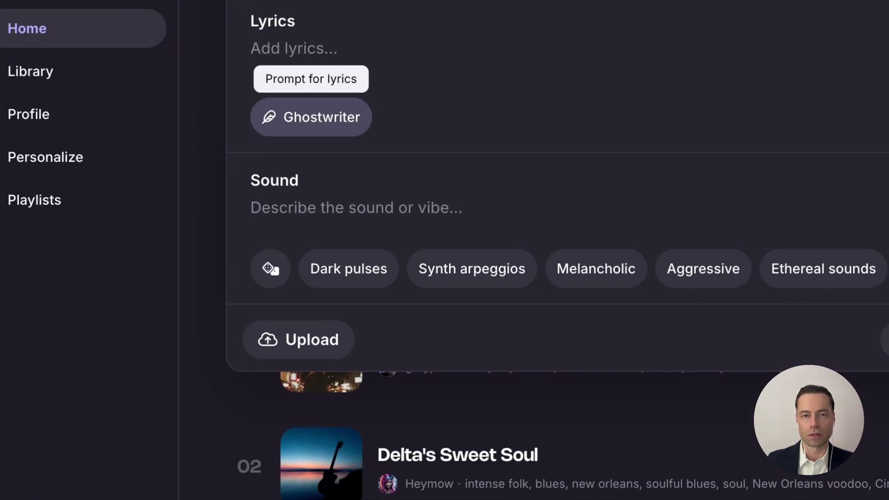
Open the lyrics Ghostwriter and describe the sound as "hip hop".
left_click(311, 117)
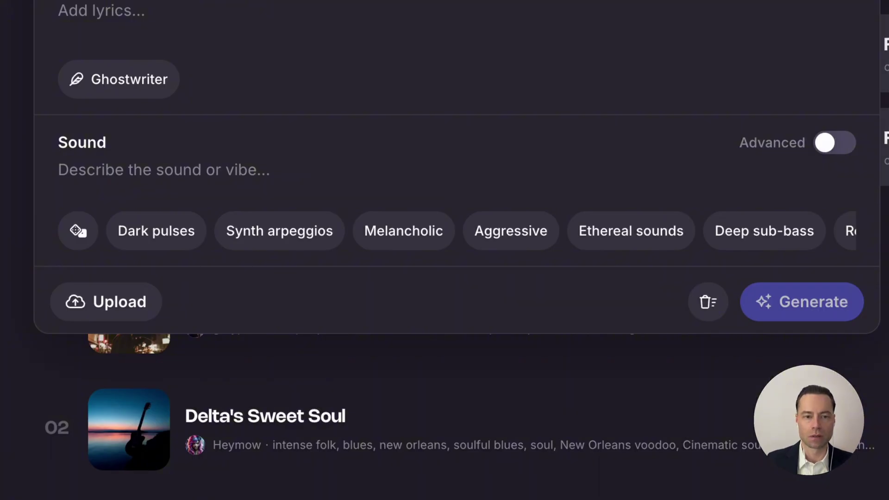
type("hip hop")
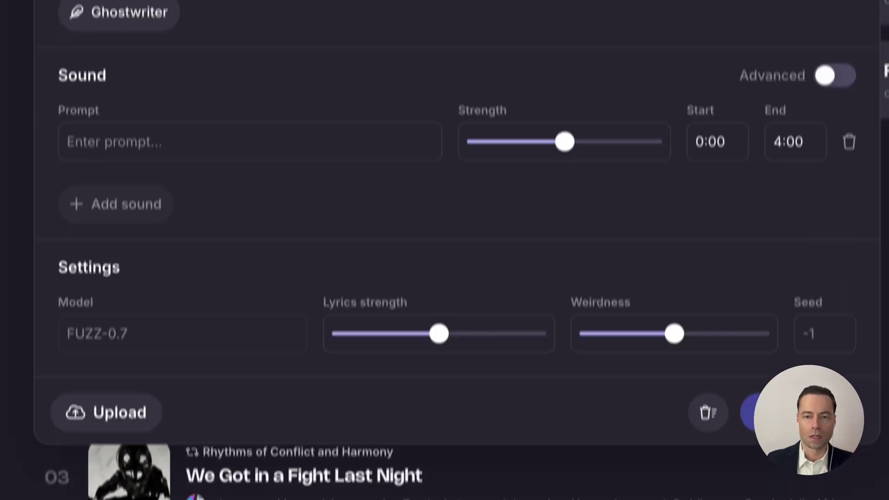
Turn on the advanced sound controls and add three separate sound prompts: bass, trumpet and piano.
left_click(835, 75)
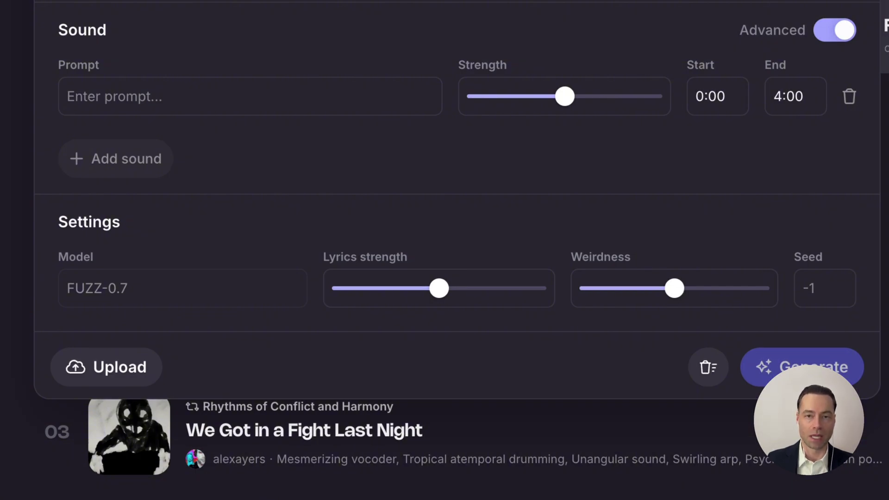
left_click(250, 97)
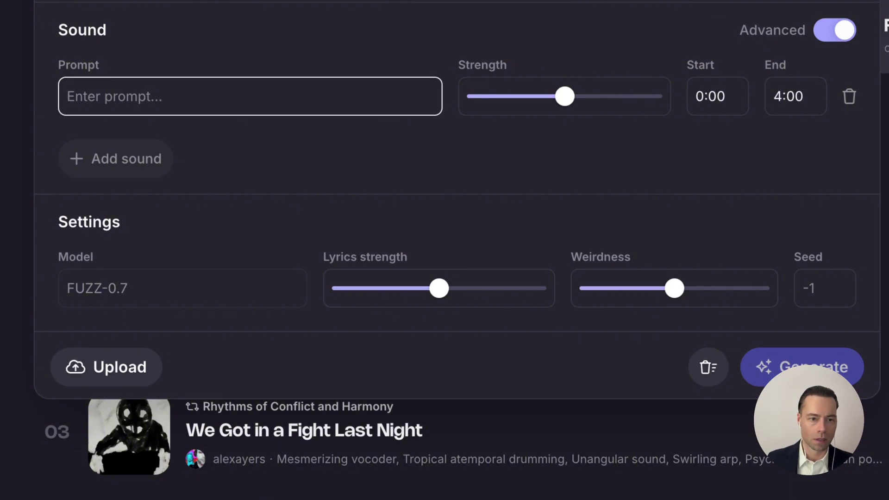
type("bass")
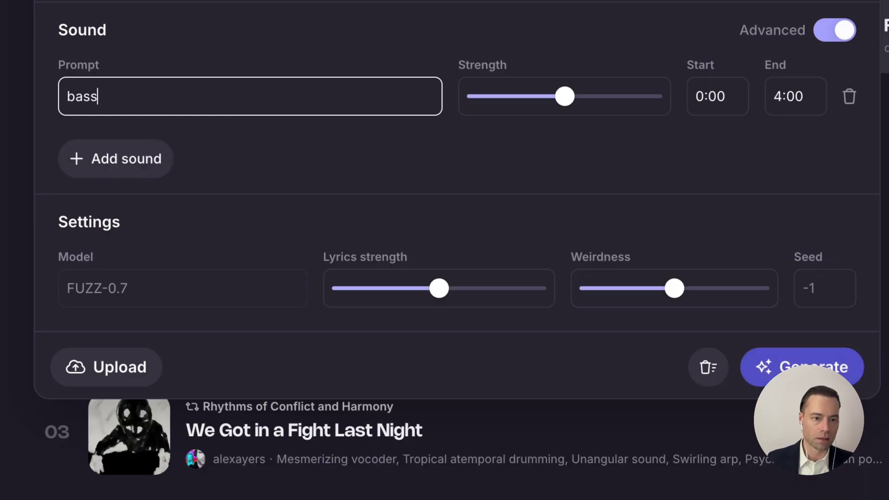
left_click(116, 159)
left_click(120, 165)
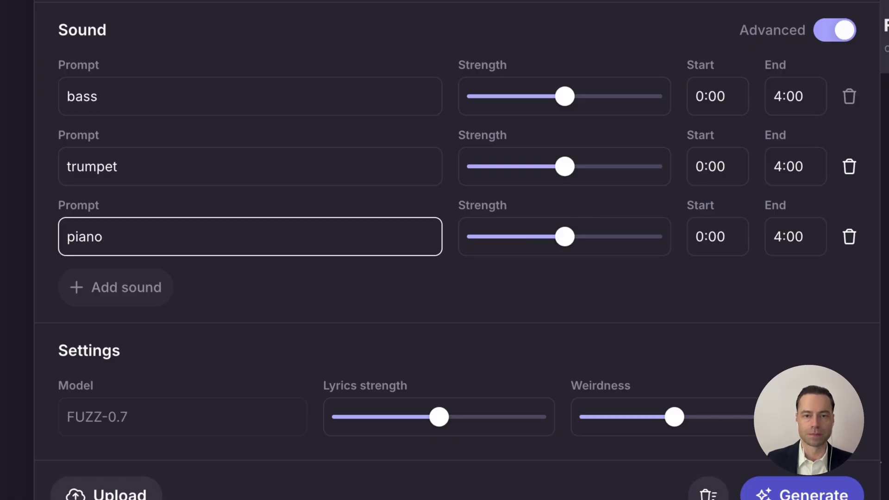
Raise the strength of the bass sound slightly and adjust the lyrics strength.
mouse_move(565, 96)
left_mouse_down()
mouse_move(631, 96)
mouse_move(556, 97)
mouse_move(641, 96)
mouse_move(570, 96)
left_mouse_up()
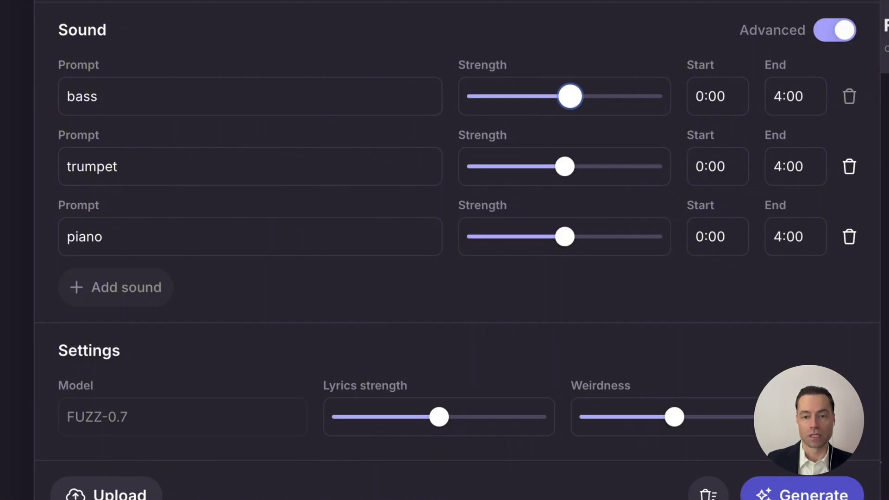
left_click(716, 96)
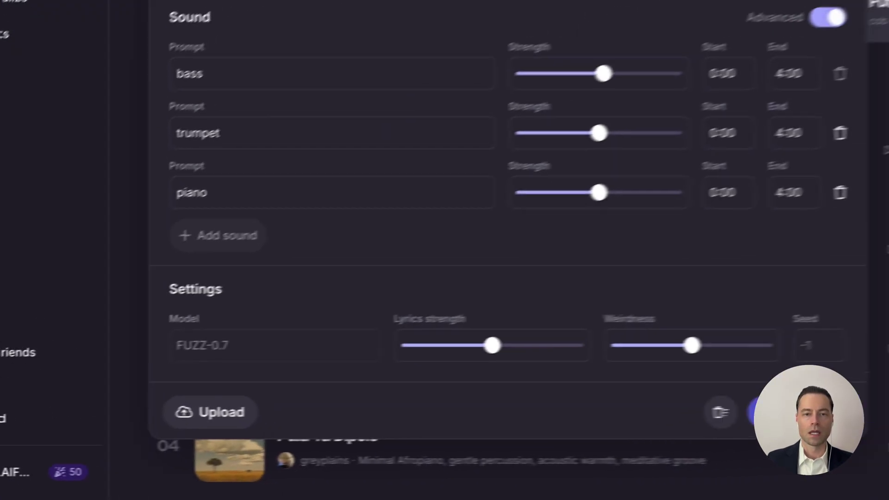
left_click_drag(416, 356, 499, 356)
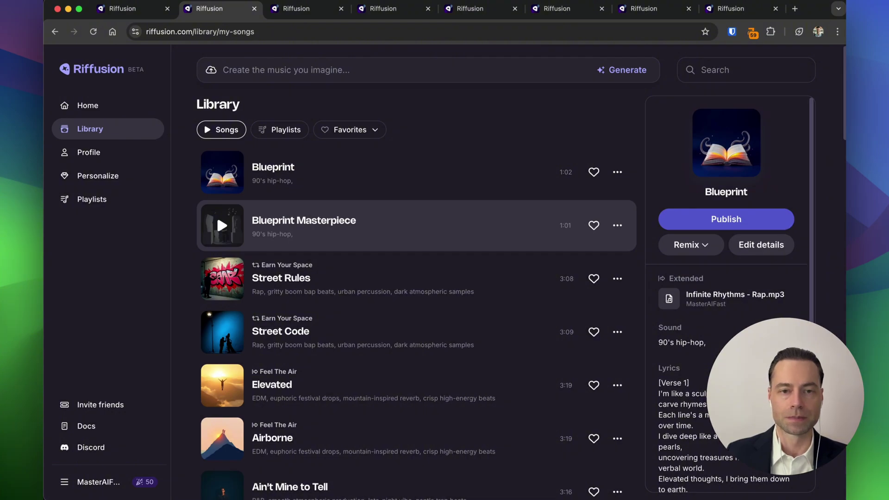
Play the library songs Fade Away and Working Man's Question, pausing each after listening.
scroll(216, 213, "down", 5)
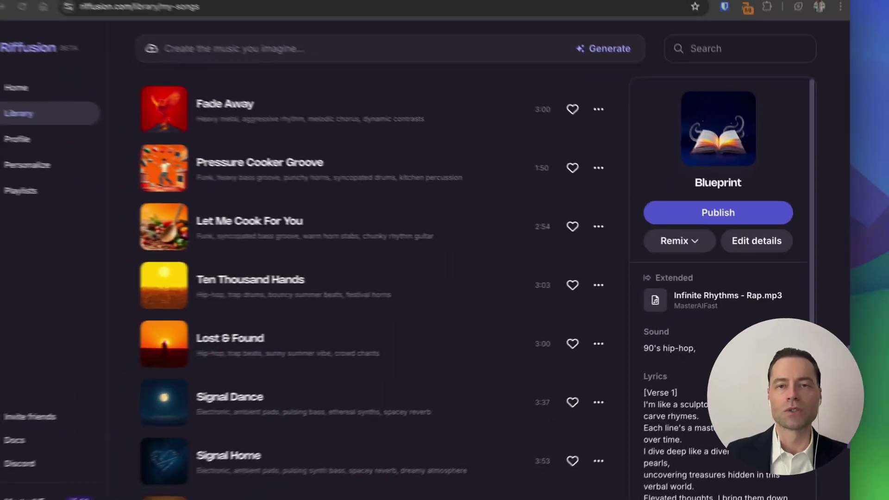
left_click(222, 125)
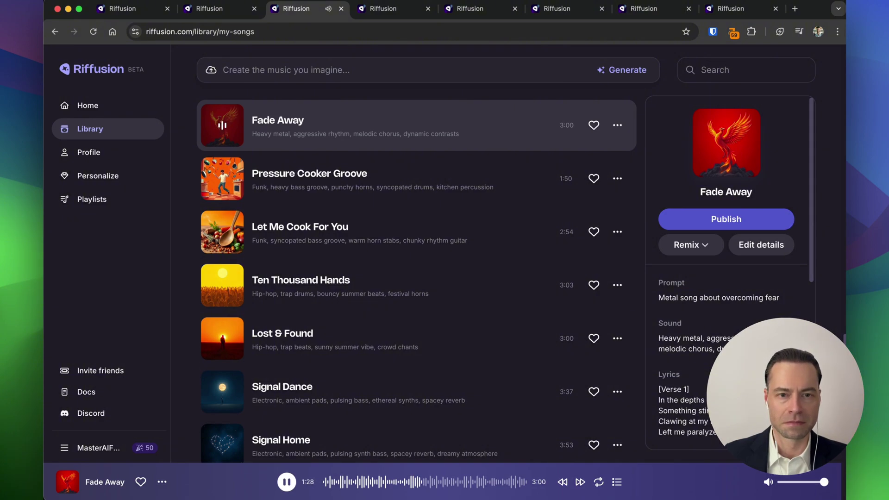
left_click(215, 113)
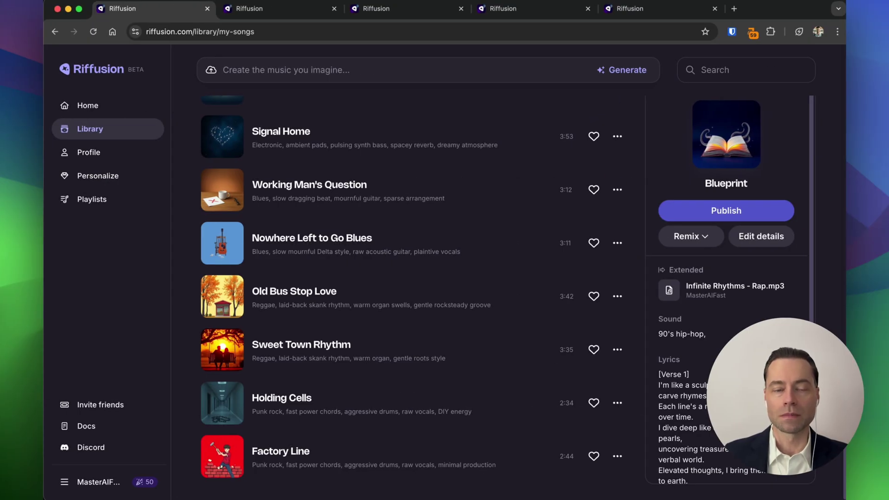
left_click(222, 190)
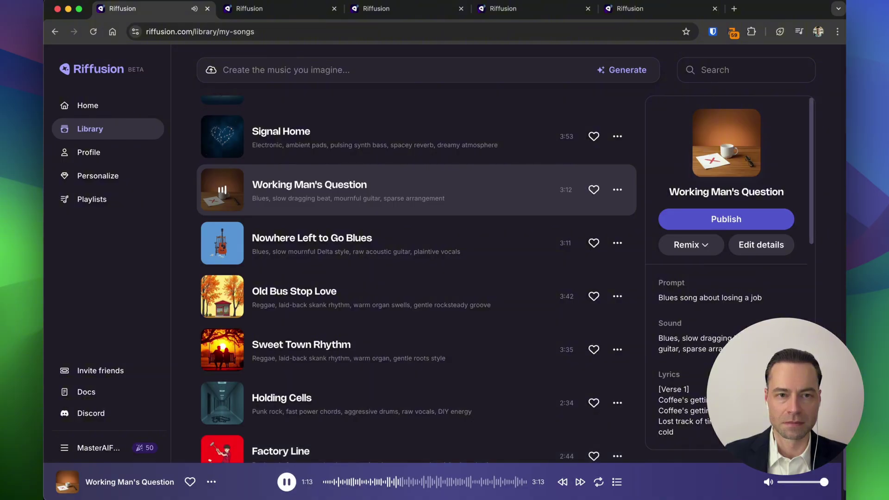
left_click(216, 177)
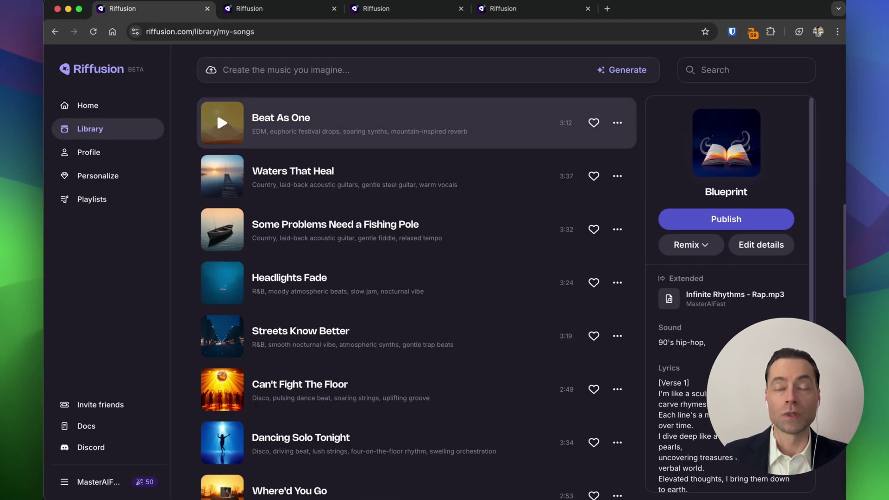
Listen to Beat As One, pause it, and play the library song Earn Your Space.
left_click(215, 110)
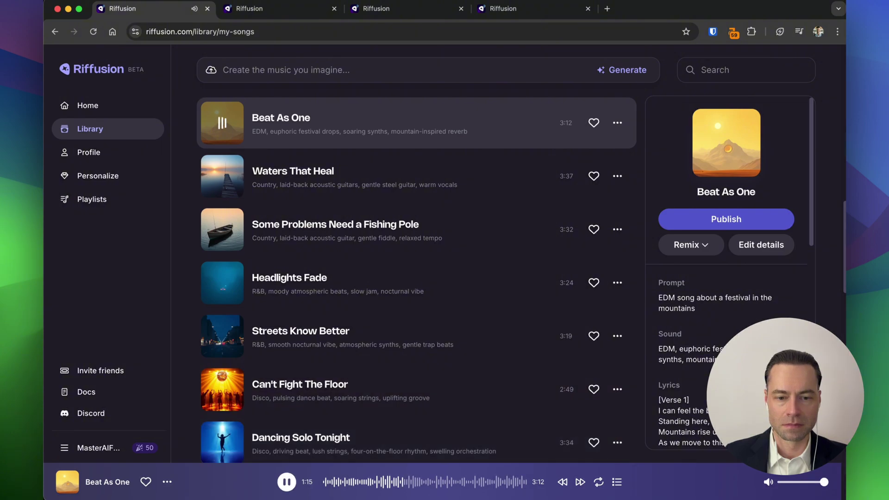
left_click(216, 110)
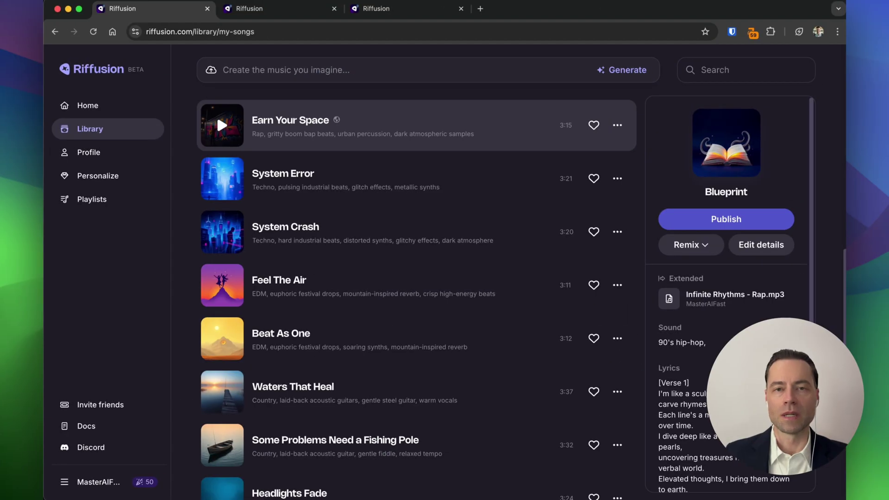
left_click(215, 112)
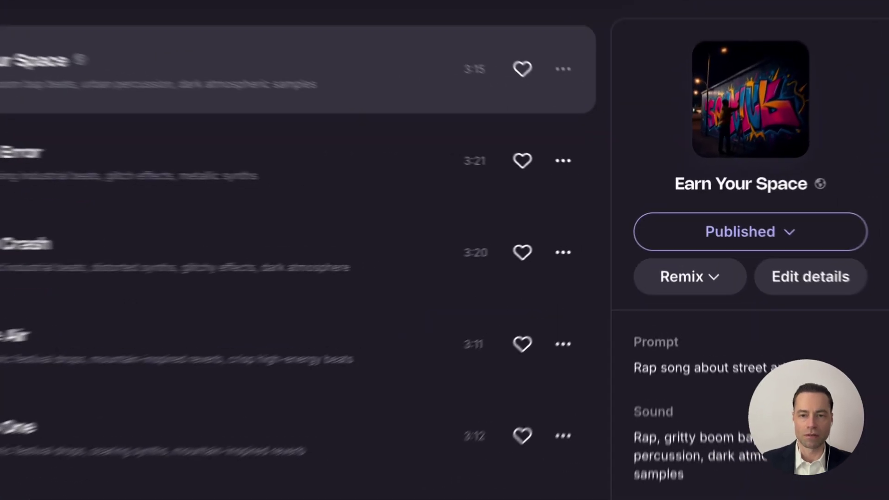
Start a cover remix of Earn Your Space and set its variation to 56%.
left_click(563, 69)
mouse_move(429, 73)
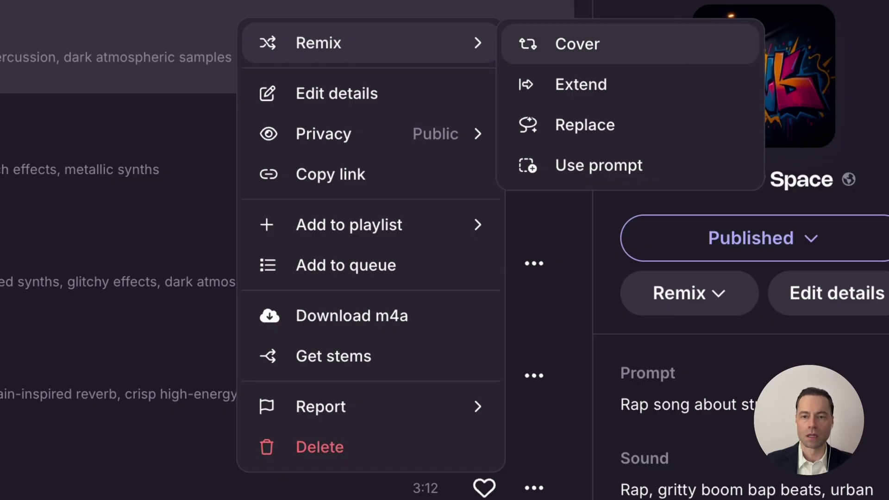
left_click(577, 44)
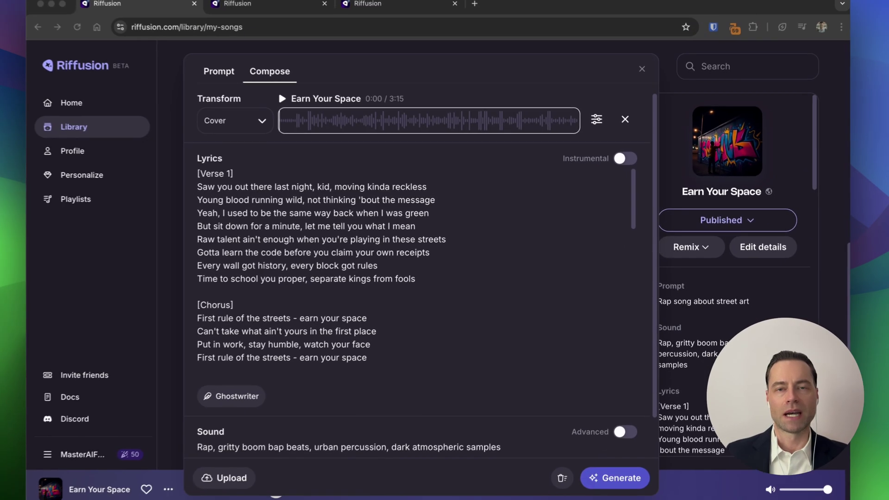
left_click(599, 121)
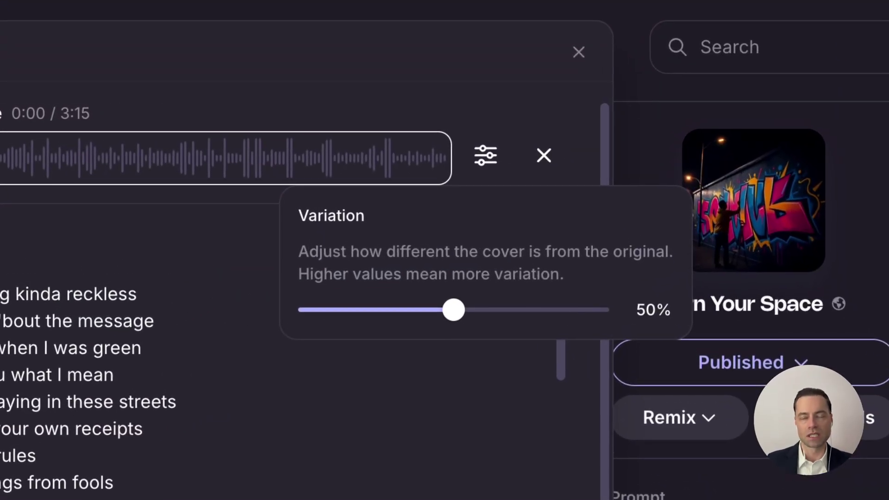
mouse_move(453, 309)
left_mouse_down()
mouse_move(597, 309)
mouse_move(459, 310)
mouse_move(471, 310)
left_mouse_up()
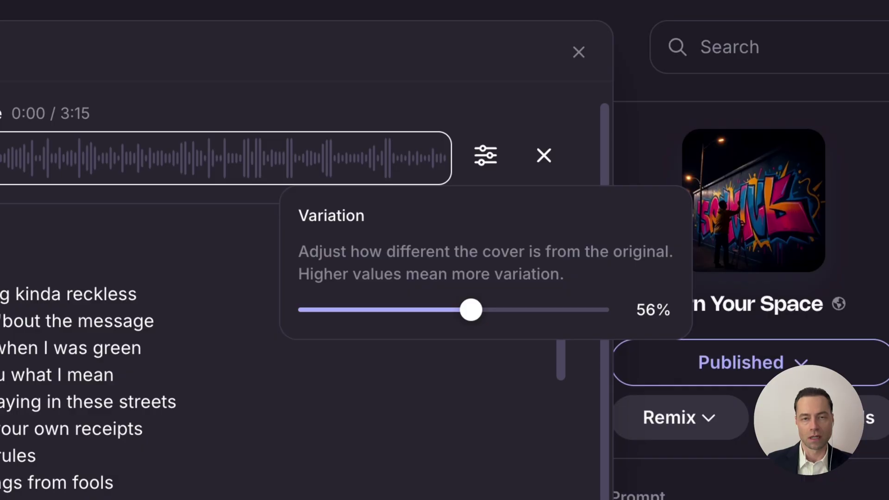
Delete the first line of Verse 1 from the cover's lyrics.
left_click_drag(138, 294, 209, 187)
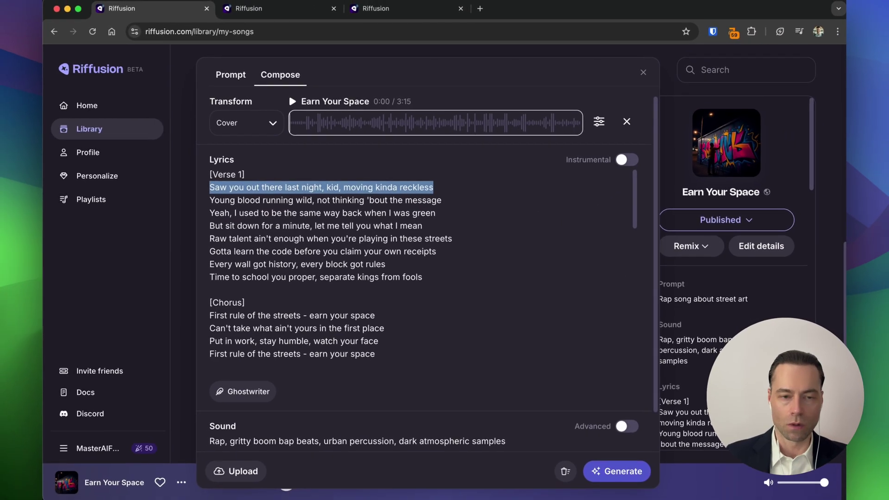
key("BackSpace")
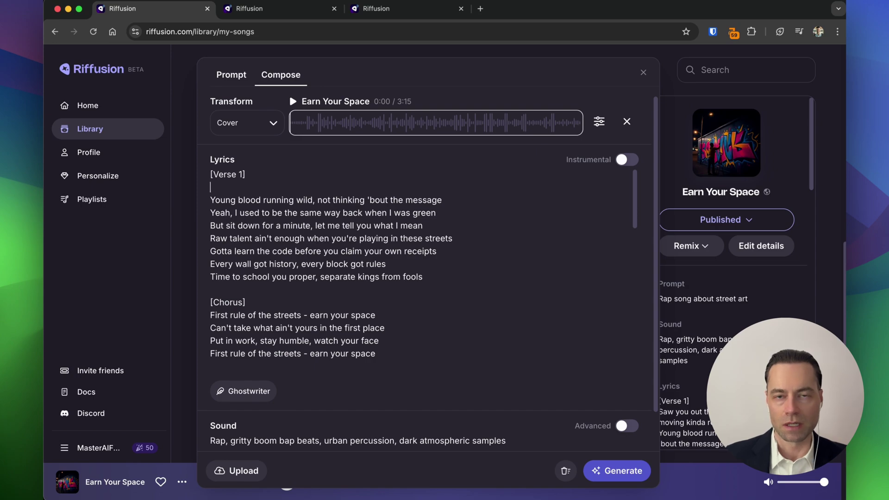
Remove "samples" from the end of the cover's sound description and turn on the advanced sound controls.
scroll(506, 408, "down", 1)
left_click(506, 406)
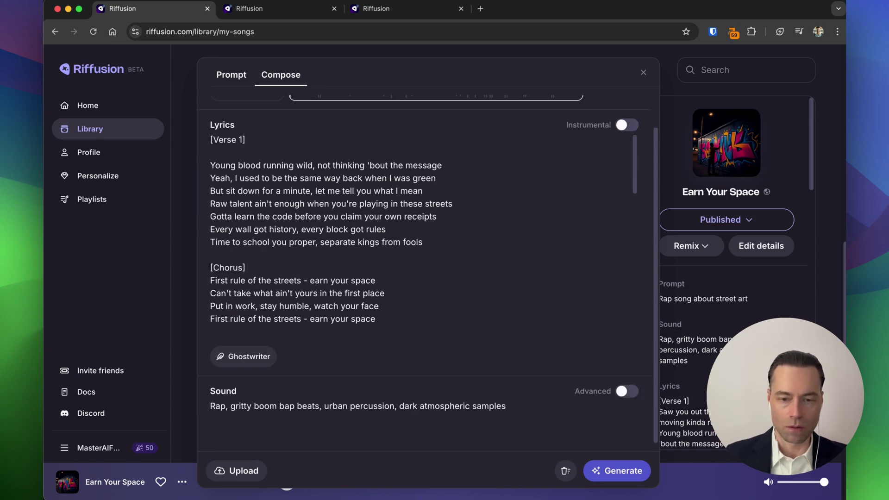
key("BackSpace")
key("BackSpace")
key("BackSpace")
key("BackSpace")
key("BackSpace")
key("BackSpace")
key("BackSpace")
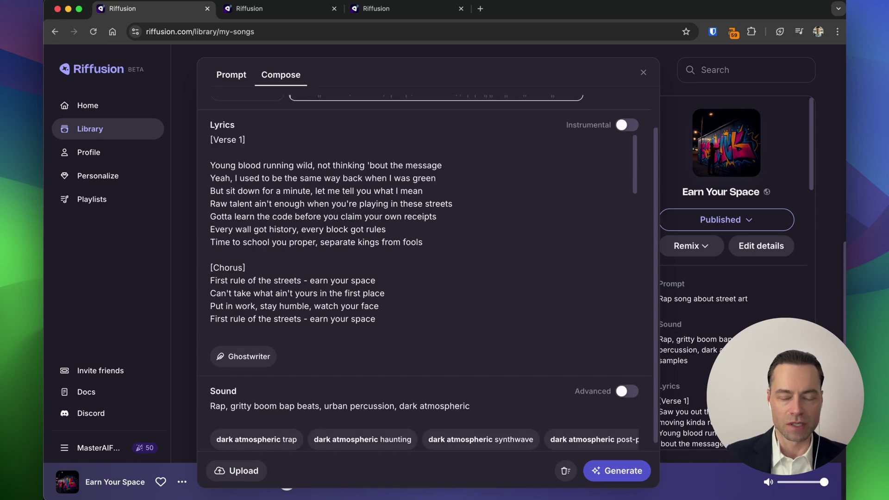
left_click(627, 391)
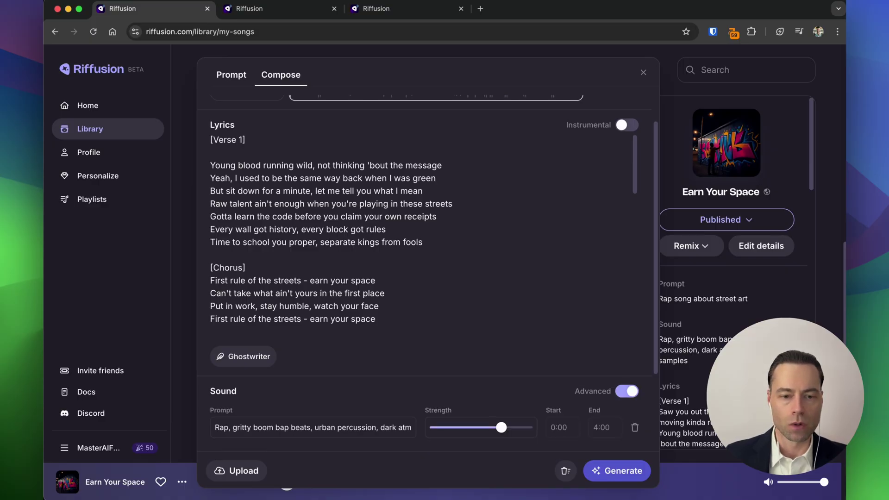
scroll(627, 392, "down", 3)
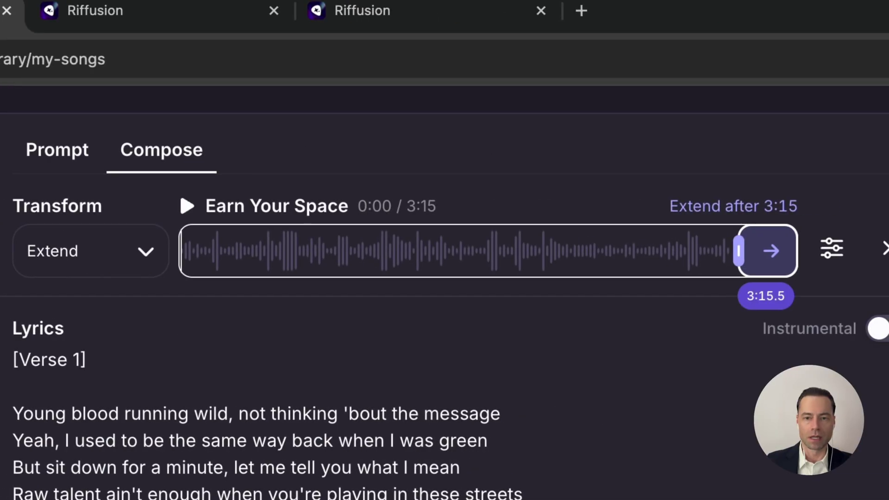
Move the extension point of Earn Your Space back to an earlier part of the song.
left_click_drag(739, 251, 390, 250)
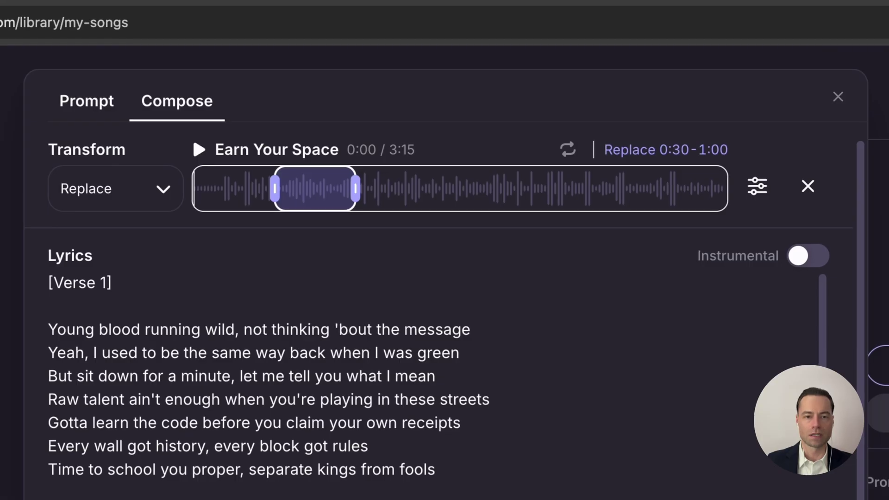
Set the section of Earn Your Space to replace to 1:20-2:08 and open the transform's adjustment settings.
left_click_drag(356, 189, 540, 189)
left_click_drag(275, 189, 414, 188)
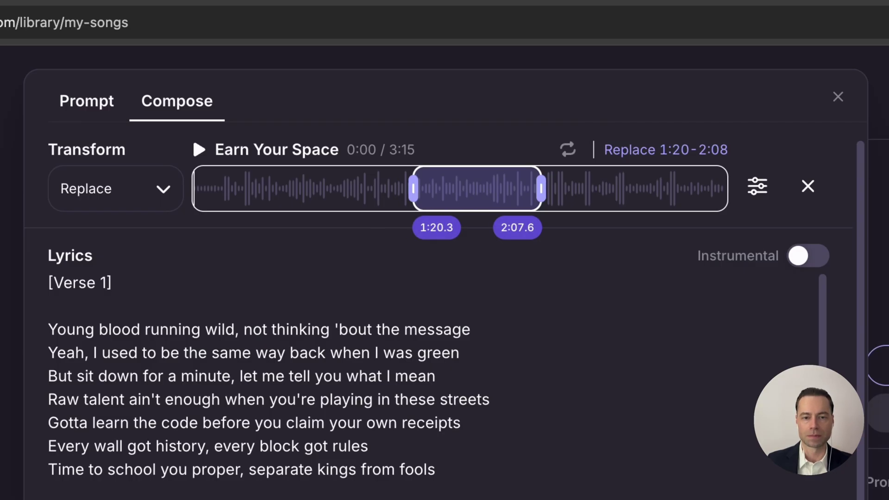
left_click(757, 186)
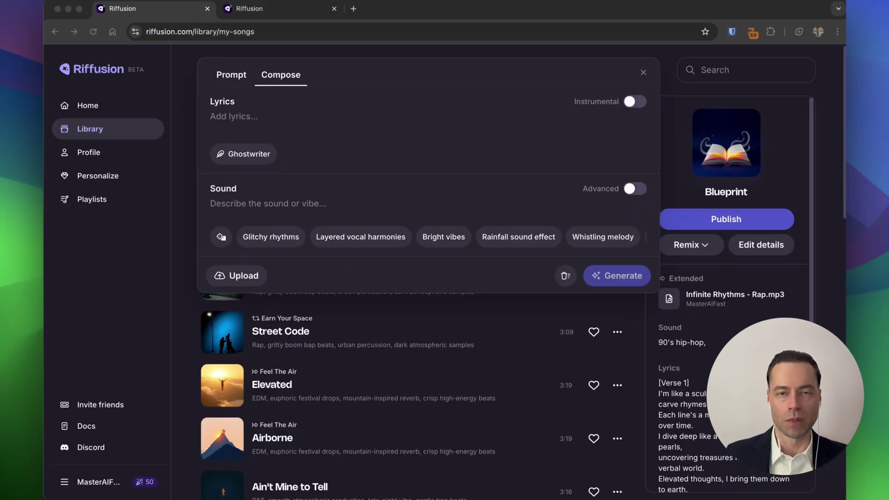
Upload Infinite Rhythms - Rap.mp3 as the source track and open its transform type choices.
left_click(236, 275)
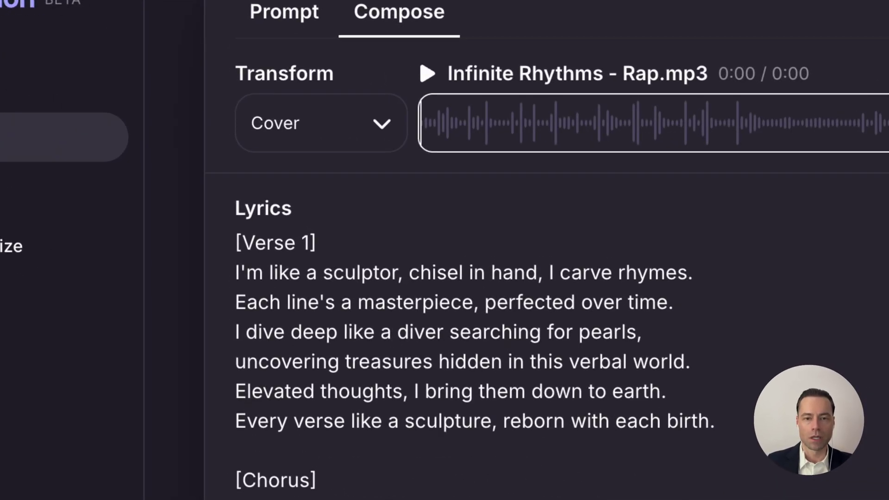
left_click(321, 123)
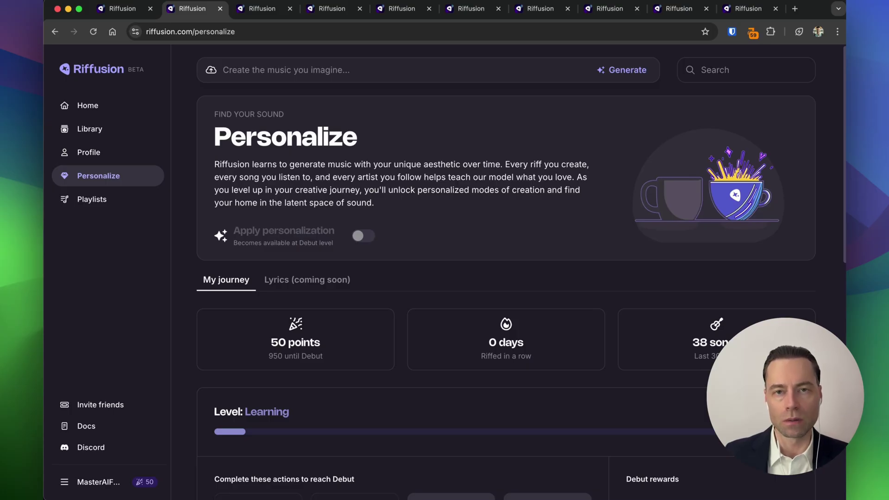
Review the Personalize page's level progress, the actions and rewards for Debut, and the upcoming levels.
scroll(506, 297, "down", 5)
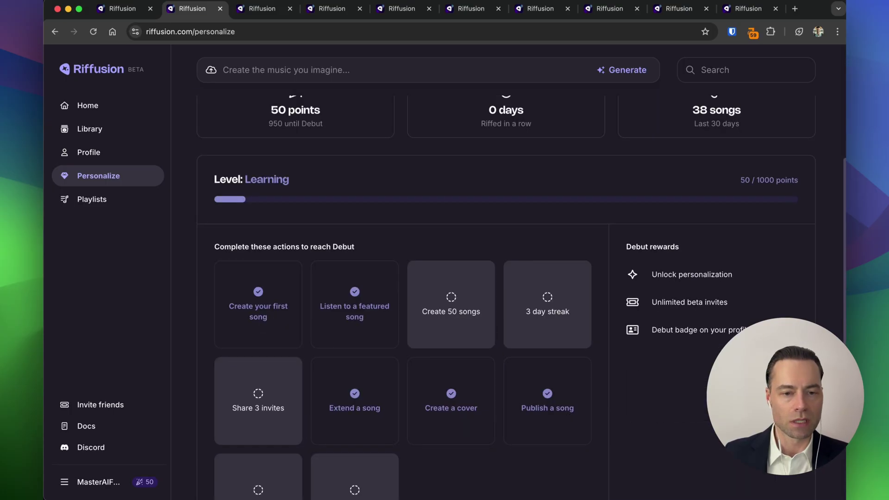
scroll(505, 296, "down", 2)
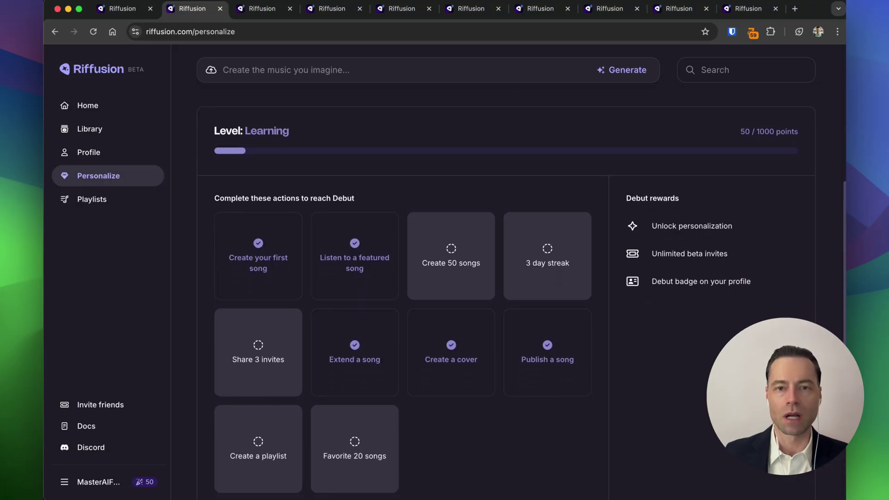
scroll(505, 296, "down", 1)
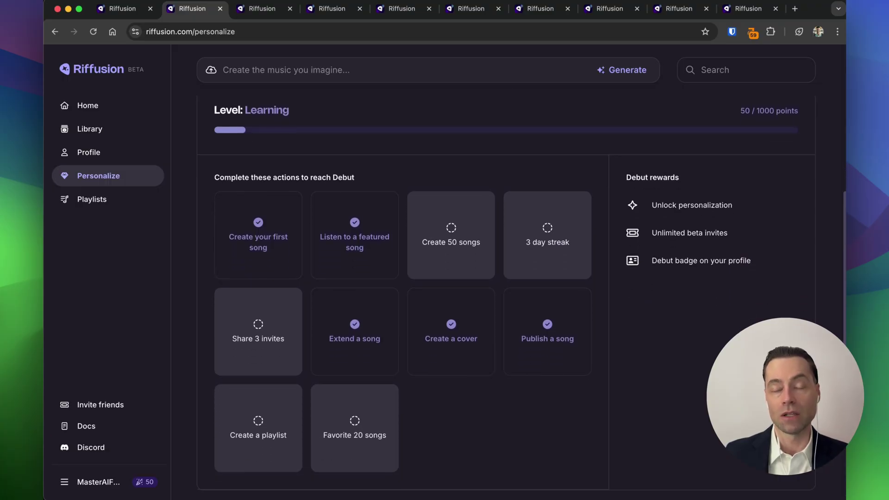
scroll(506, 296, "down", 4)
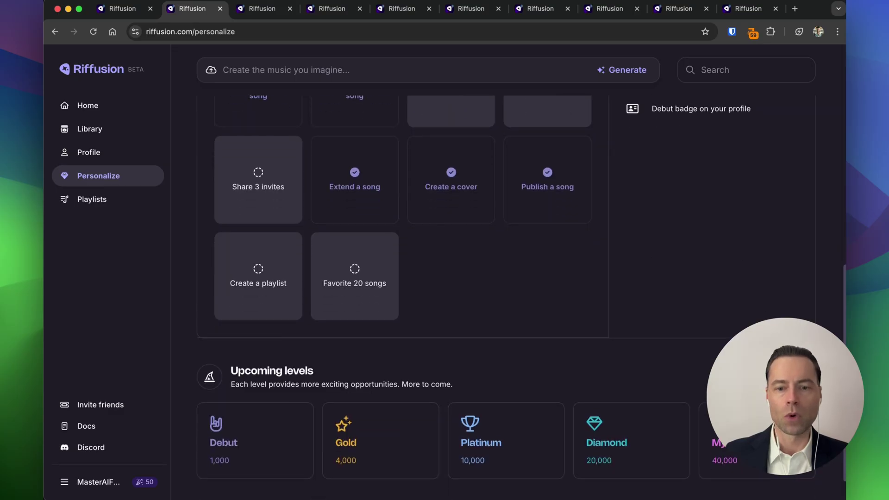